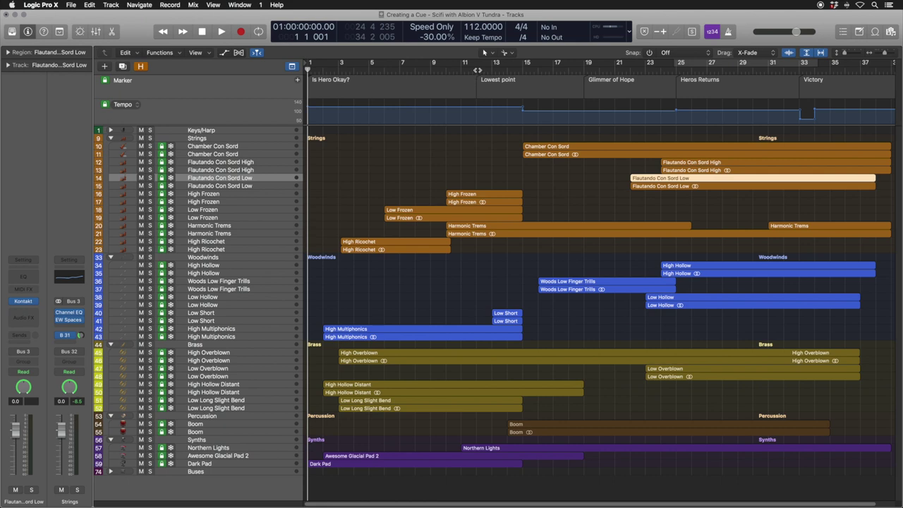
# - Jump the playhead to Lowest point (bar 12), Glimmer of Hope (bar 19), then Heros Returns (bar 25)
pyautogui.click(478, 70)
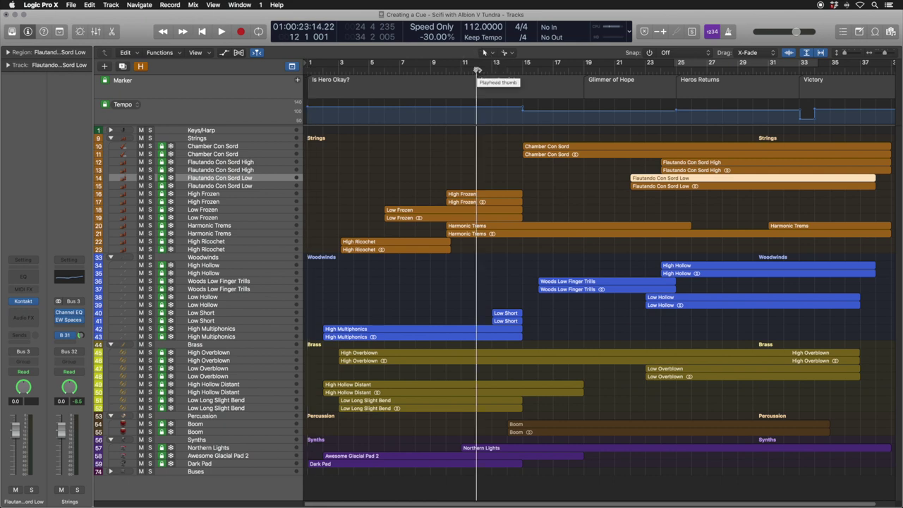
pyautogui.click(583, 71)
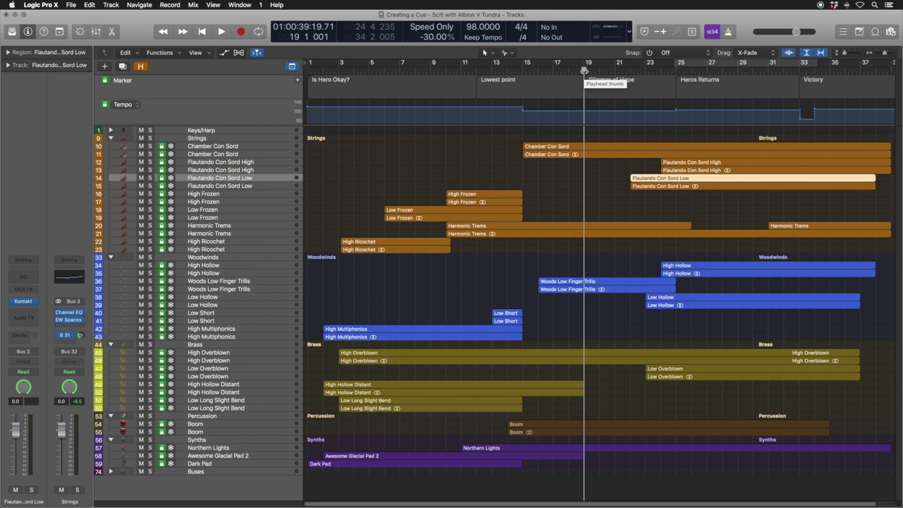
pyautogui.click(677, 71)
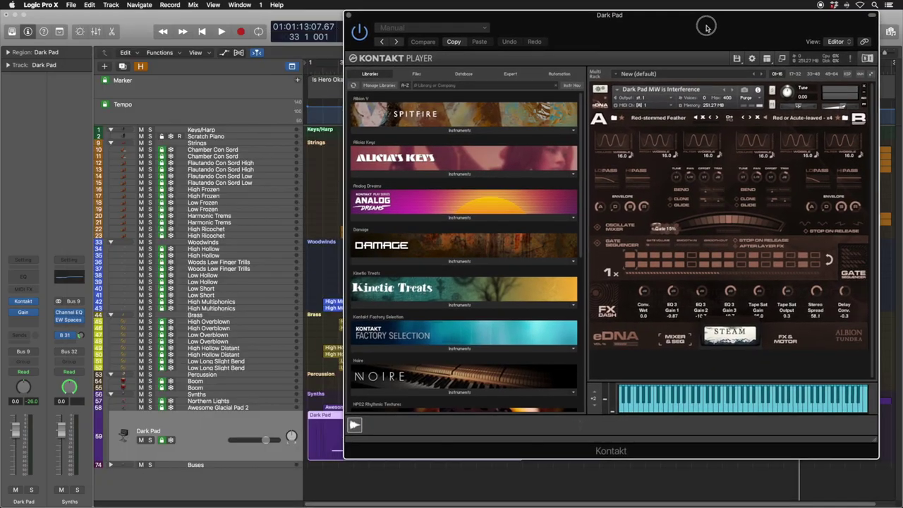
# - Hide the Kontakt window's header controls, then select and solo Awesome Glacial Pad 2
pyautogui.click(872, 15)
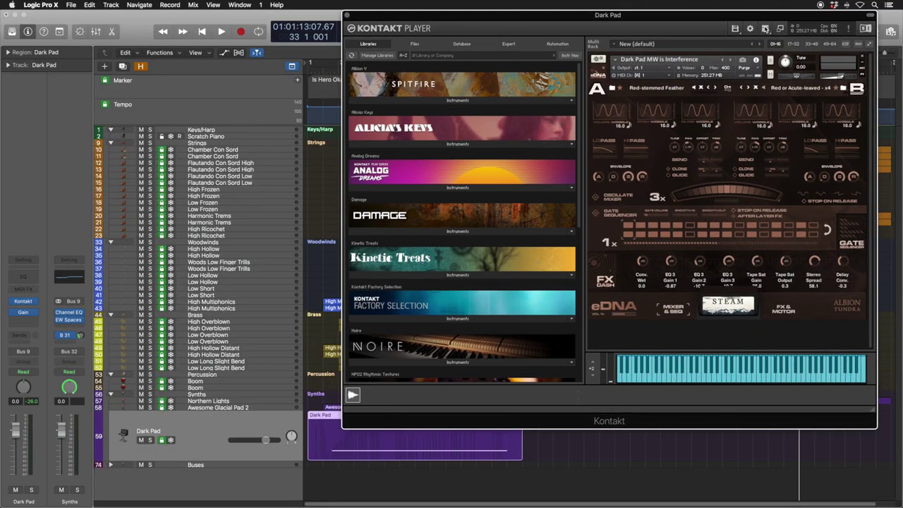
pyautogui.click(871, 15)
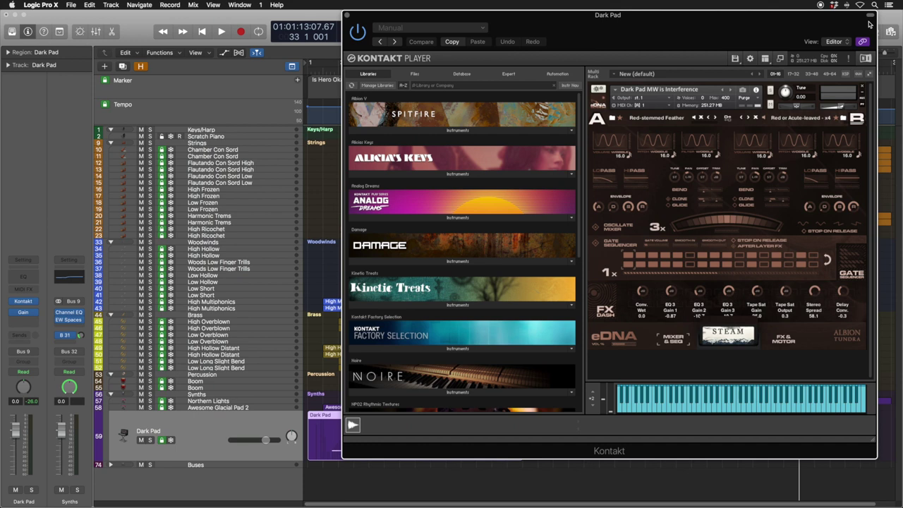
pyautogui.click(871, 15)
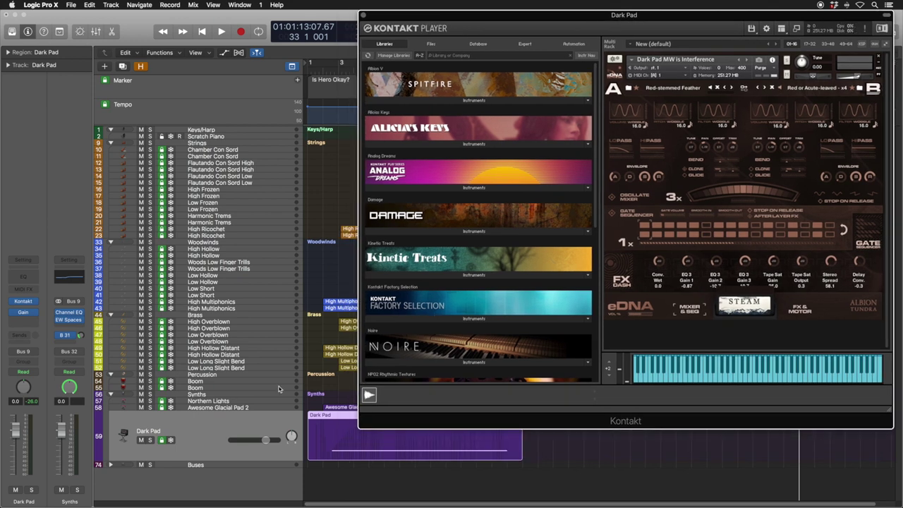
pyautogui.click(216, 409)
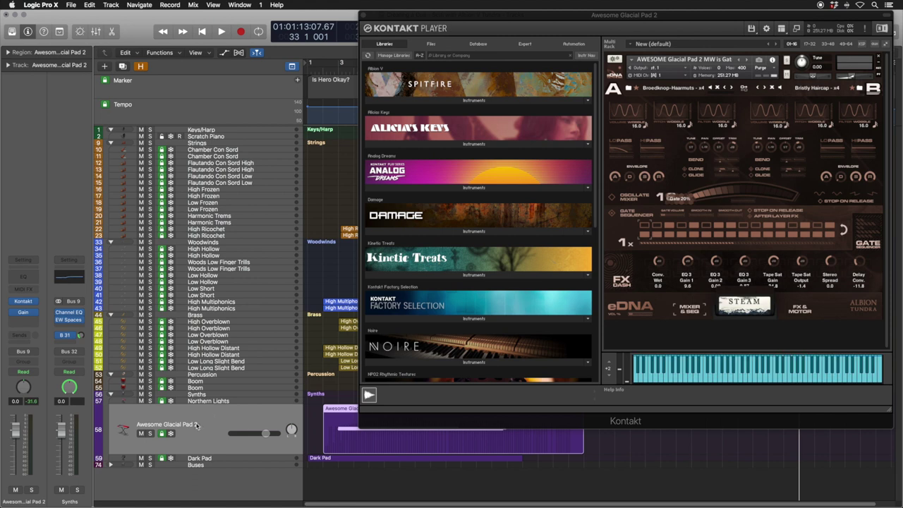
pyautogui.click(150, 433)
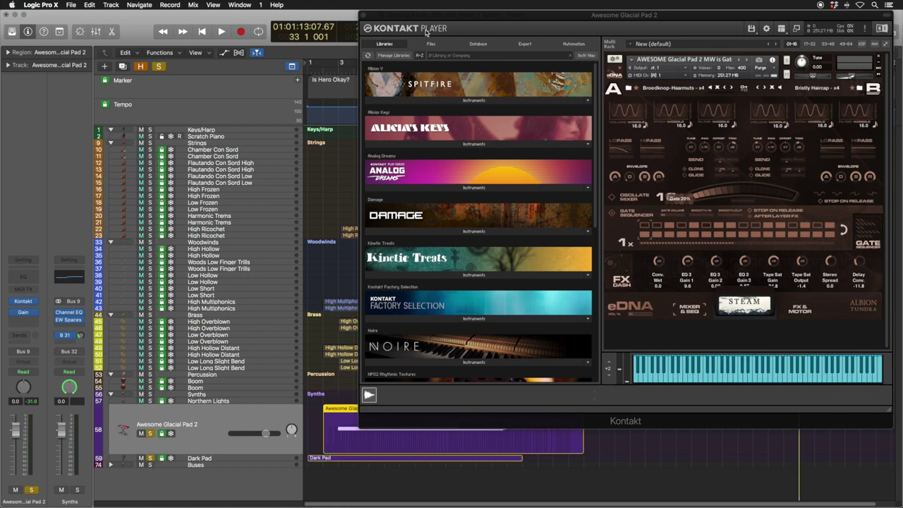
# - Close the Kontakt window and play the cue briefly from near bar 3
pyautogui.click(365, 15)
pyautogui.click(335, 65)
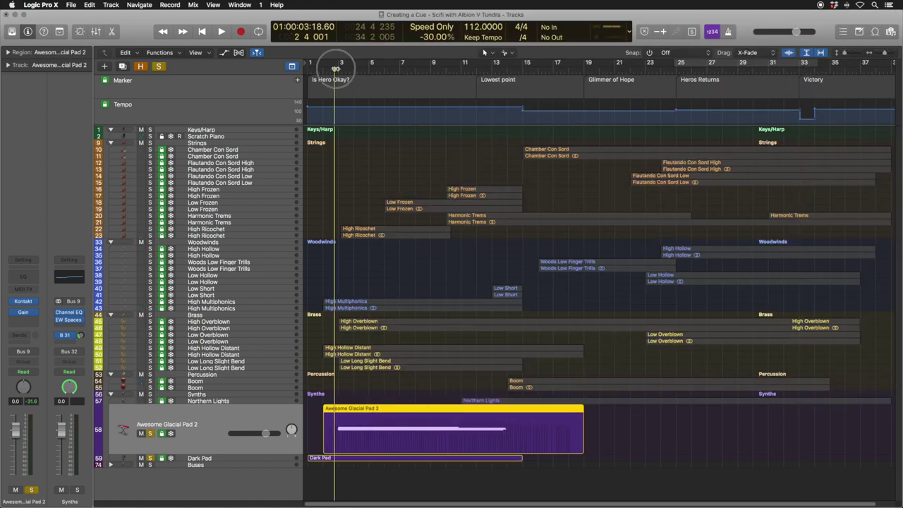
pyautogui.press('space')
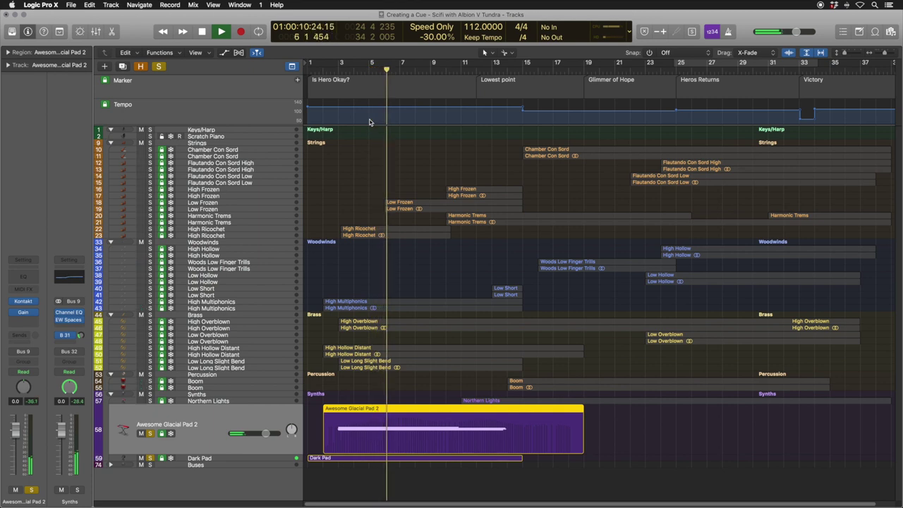
pyautogui.press('space')
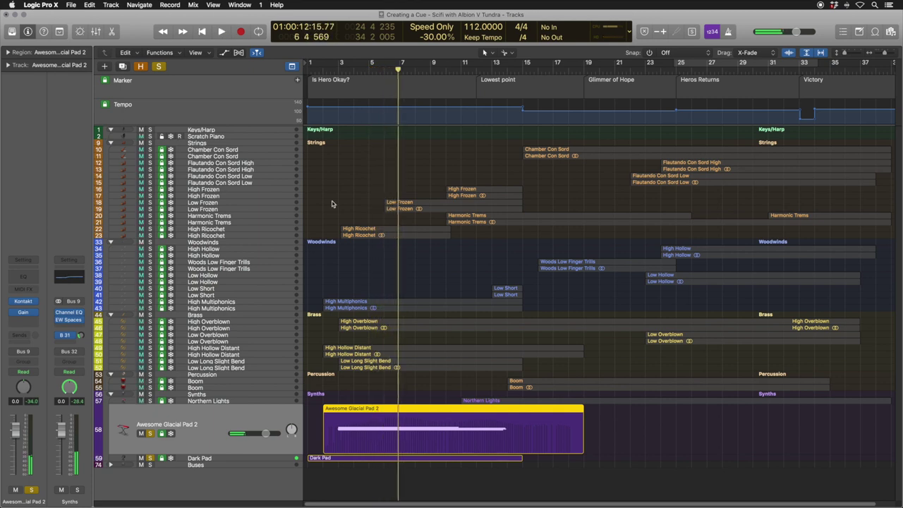
# - Clear all solos, solo High Multiphonics, High Hollow Distant and both High Ricochet tracks, and play from bar 4
pyautogui.click(158, 66)
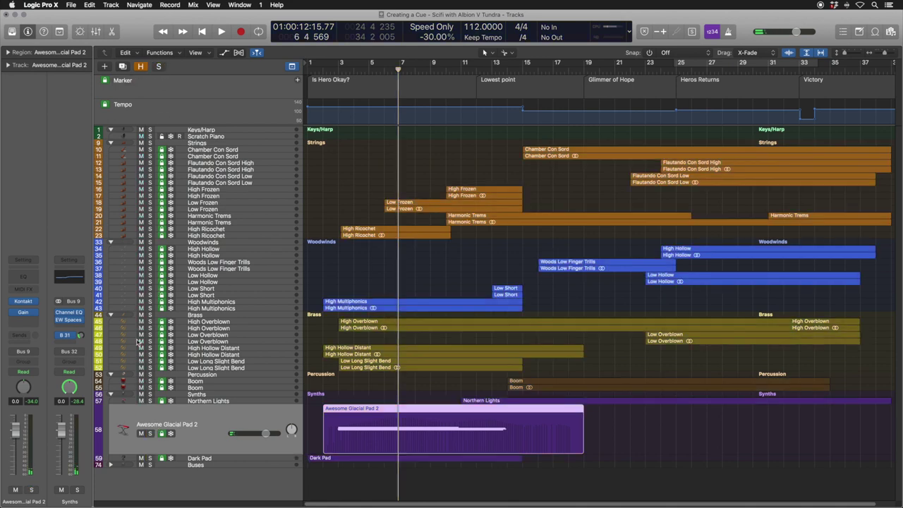
pyautogui.click(149, 302)
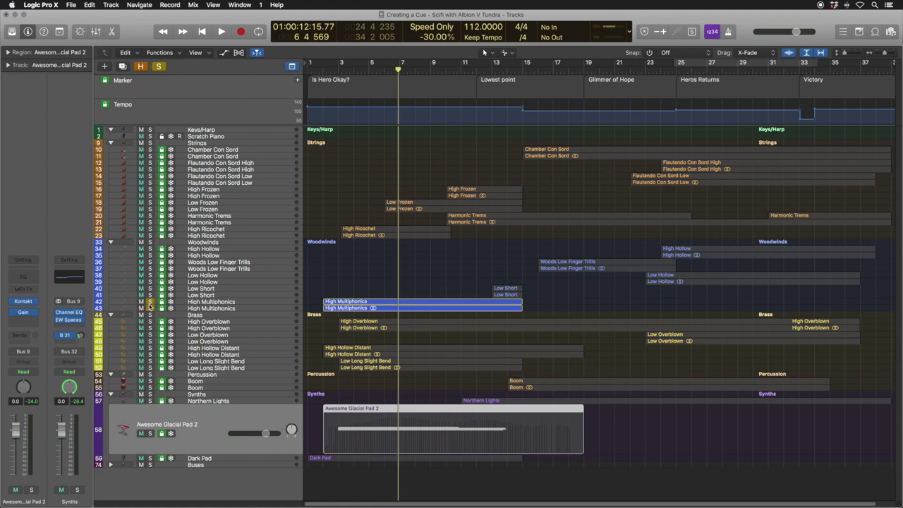
pyautogui.click(149, 348)
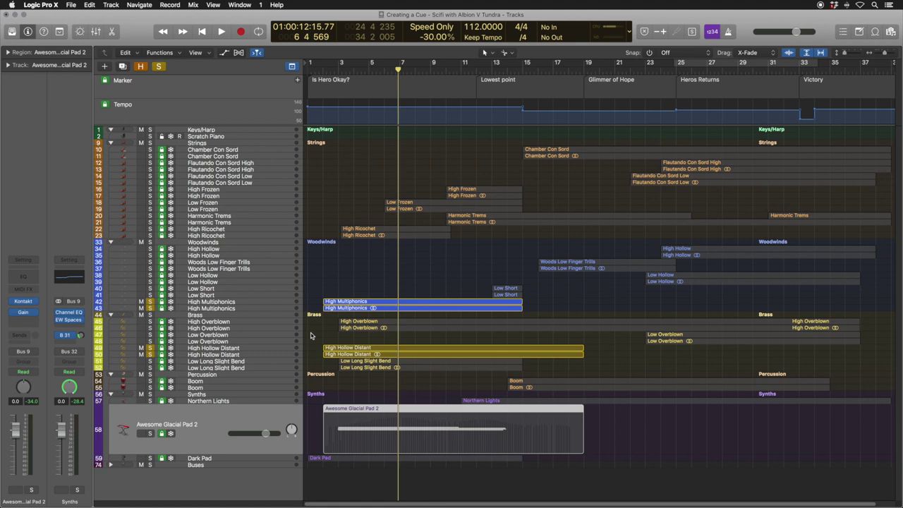
pyautogui.click(149, 235)
pyautogui.click(150, 228)
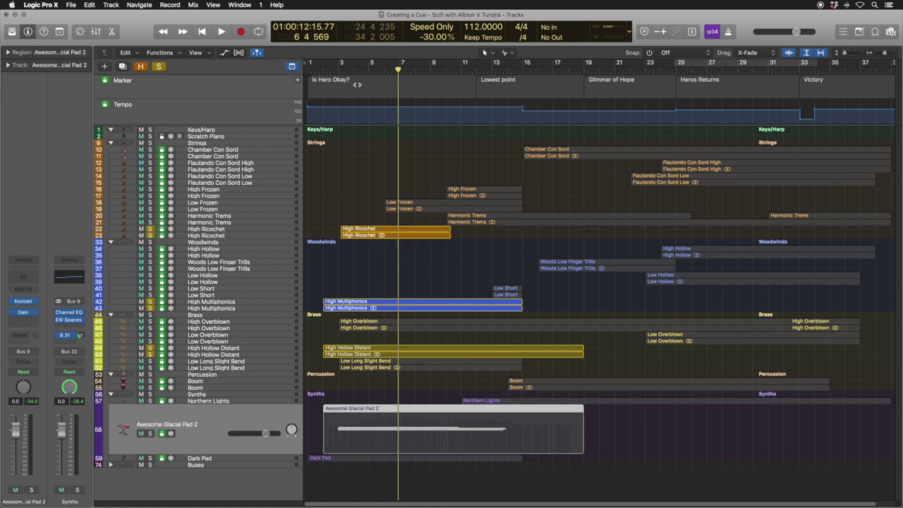
pyautogui.click(356, 63)
pyautogui.press('space')
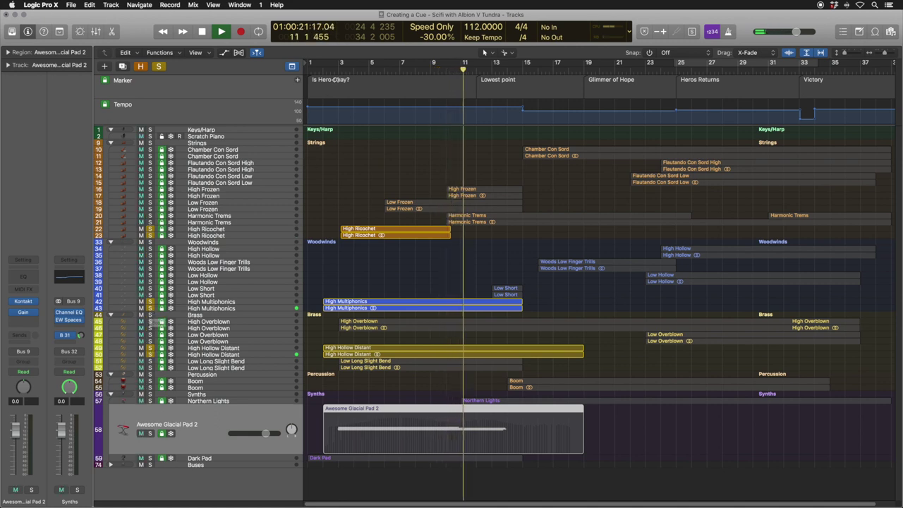
# - Restart playback, solo both Low Long Slight Bend tracks, and unsolo High Hollow Distant and High Ricochet
pyautogui.press('space')
pyautogui.press('space')
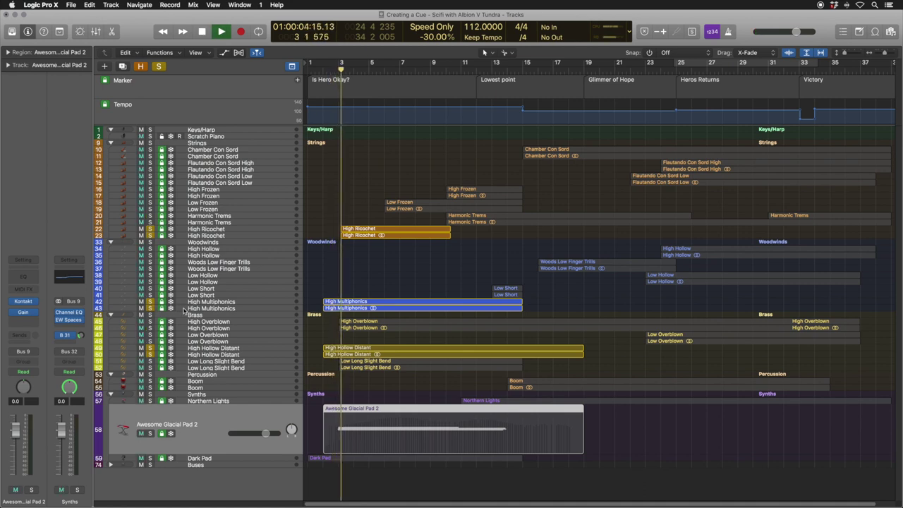
pyautogui.press('space')
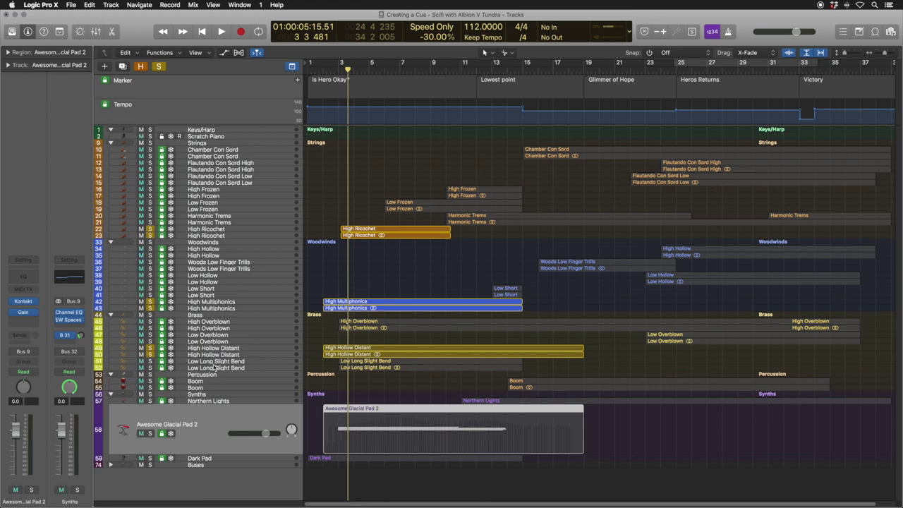
pyautogui.click(150, 361)
pyautogui.click(149, 367)
pyautogui.click(150, 354)
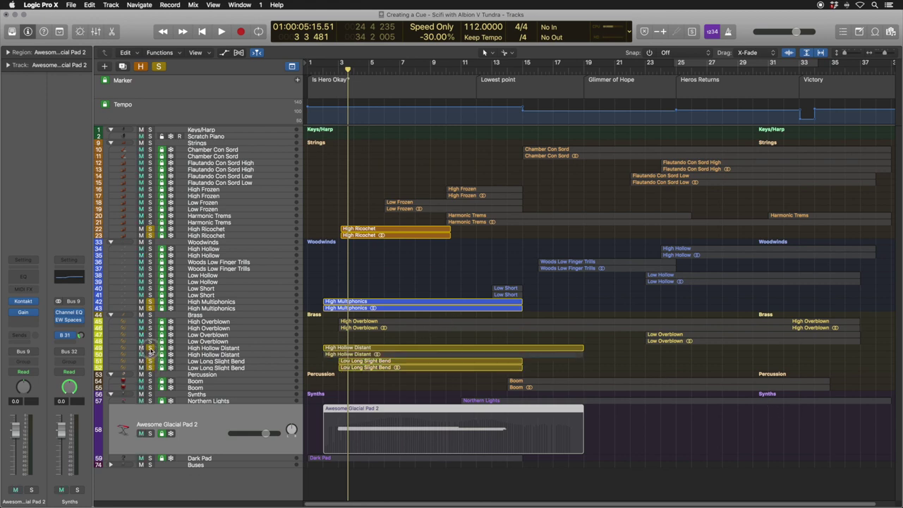
pyautogui.click(150, 348)
pyautogui.click(150, 228)
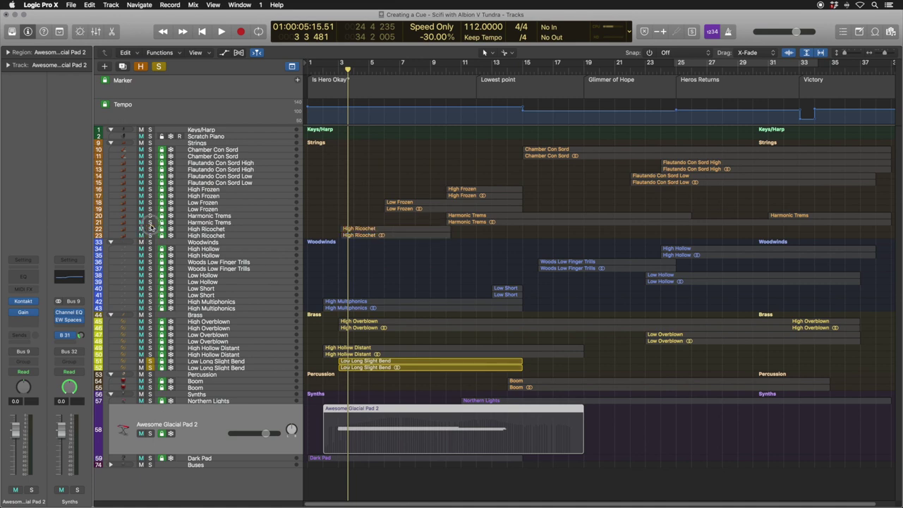
# - Play from bar 7 with High/Low Frozen, Harmonic Trems and Low Short soloed, then return to bar 4
pyautogui.click(395, 71)
pyautogui.press('space')
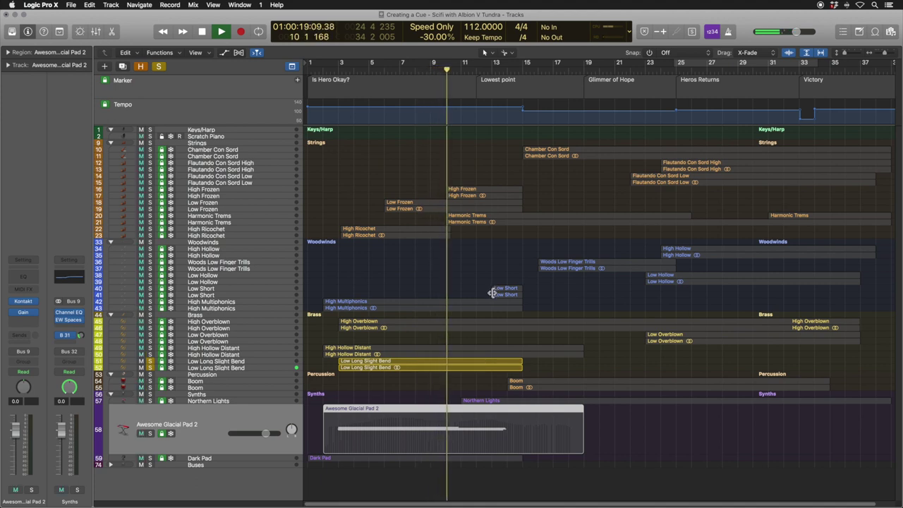
pyautogui.press('space')
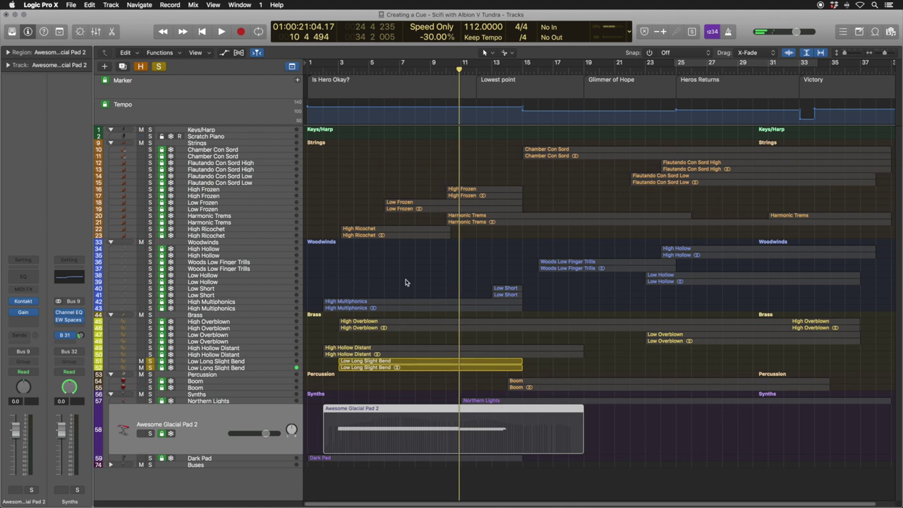
pyautogui.moveTo(150, 189); pyautogui.dragTo(151, 219)
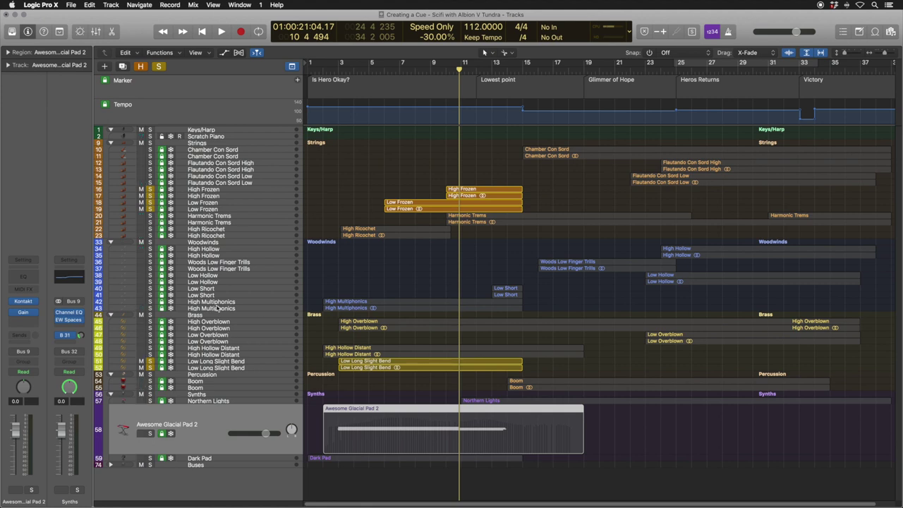
pyautogui.moveTo(149, 289); pyautogui.dragTo(149, 296)
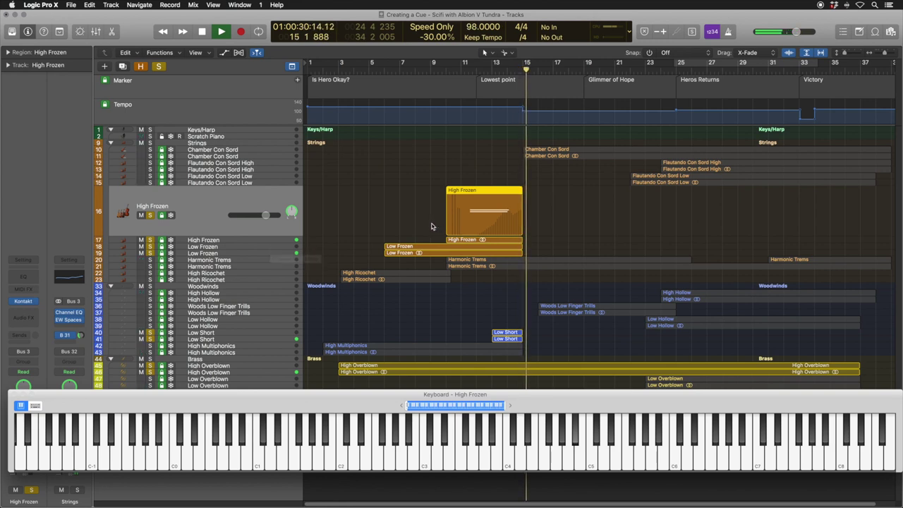
pyautogui.press('space')
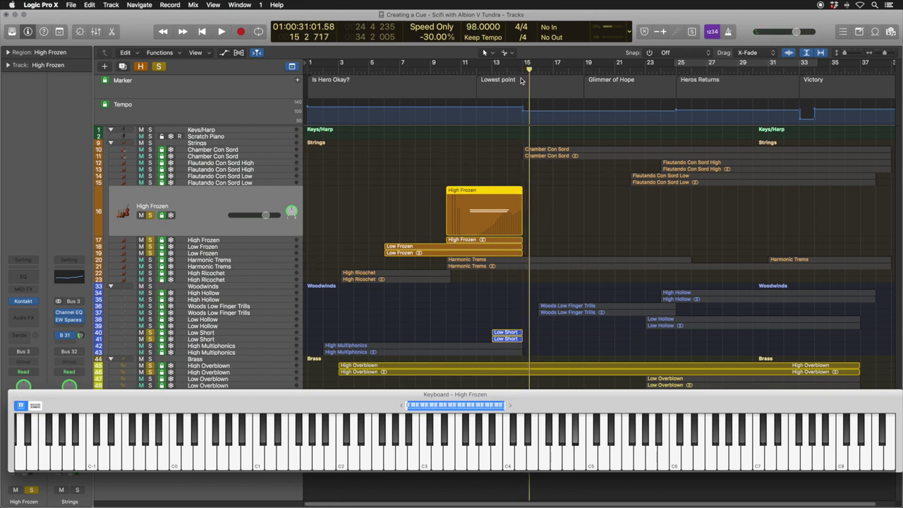
pyautogui.click(252, 347)
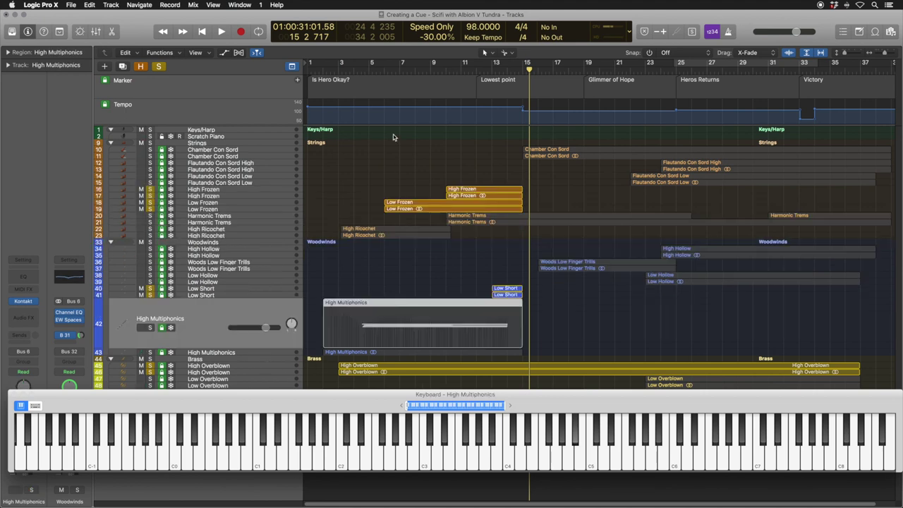
pyautogui.click(359, 88)
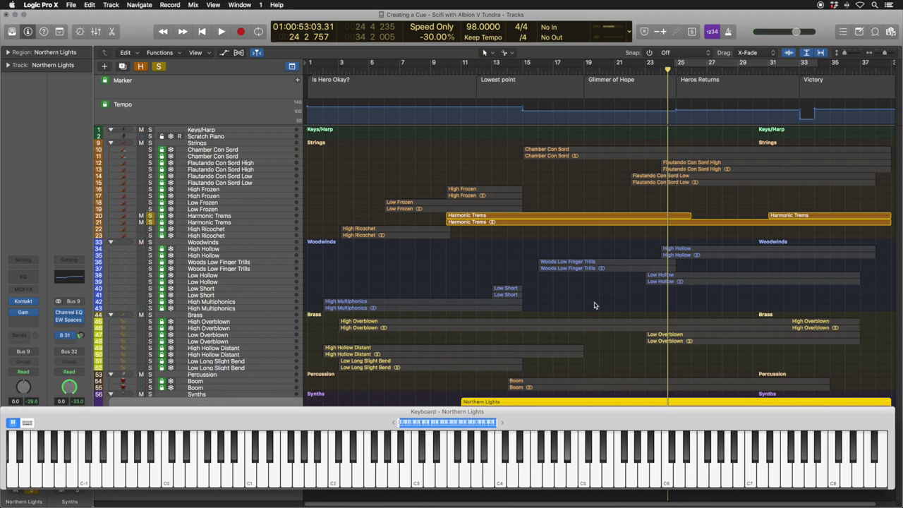
# - Solo both Chamber Con Sord and Woods Low Finger Trills tracks, jumping back to Glimmer of Hope
pyautogui.moveTo(150, 149); pyautogui.dragTo(150, 156)
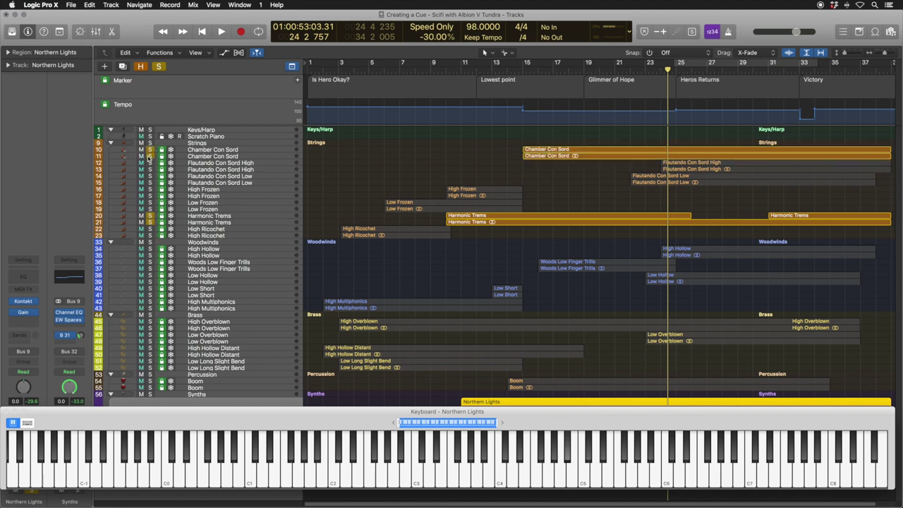
pyautogui.click(584, 64)
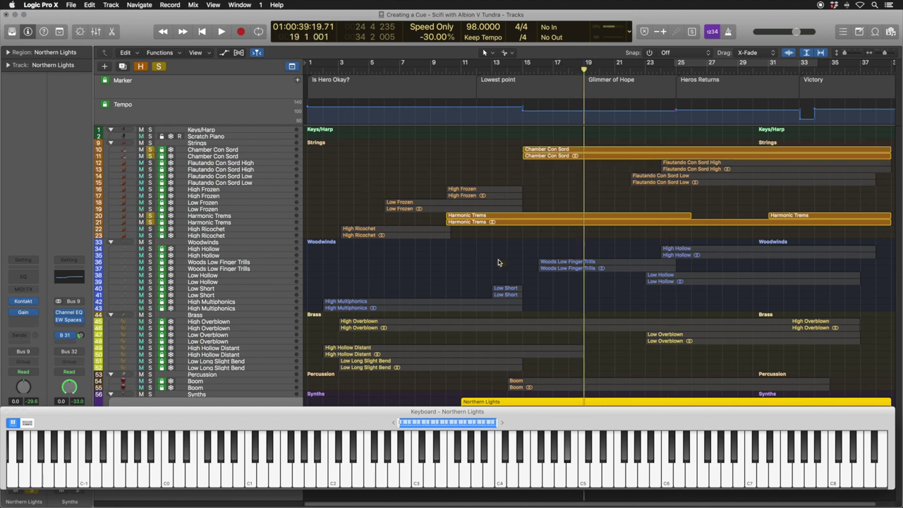
pyautogui.moveTo(149, 263); pyautogui.dragTo(150, 269)
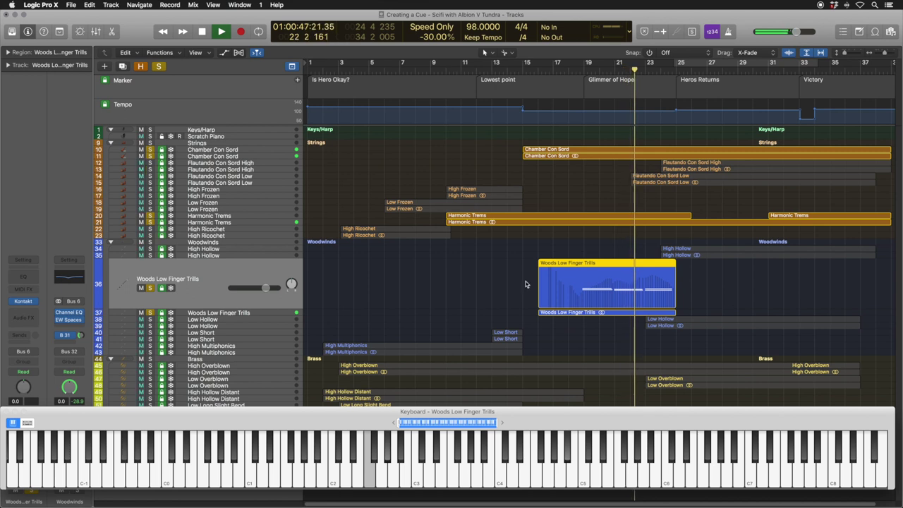
# - Unsolo both Harmonic Trems tracks and both Chamber Con Sord tracks
pyautogui.click(150, 215)
pyautogui.click(149, 222)
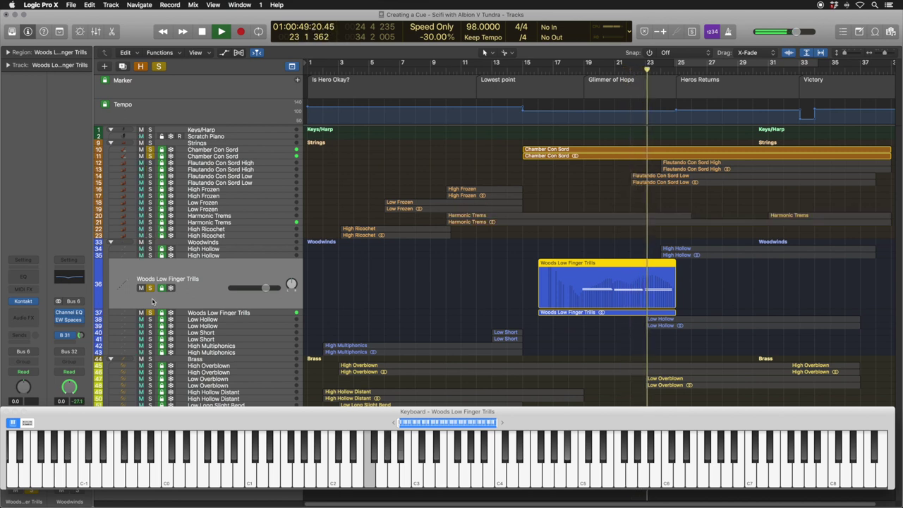
pyautogui.click(150, 150)
pyautogui.click(149, 156)
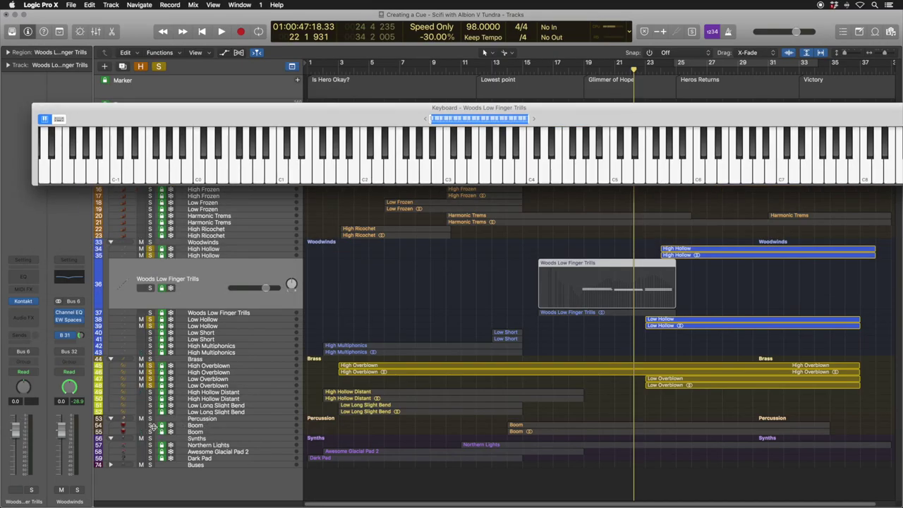
# - Solo both Boom tracks, select Flautando Con Sord High then Low, and start playback
pyautogui.moveTo(150, 427); pyautogui.dragTo(150, 433)
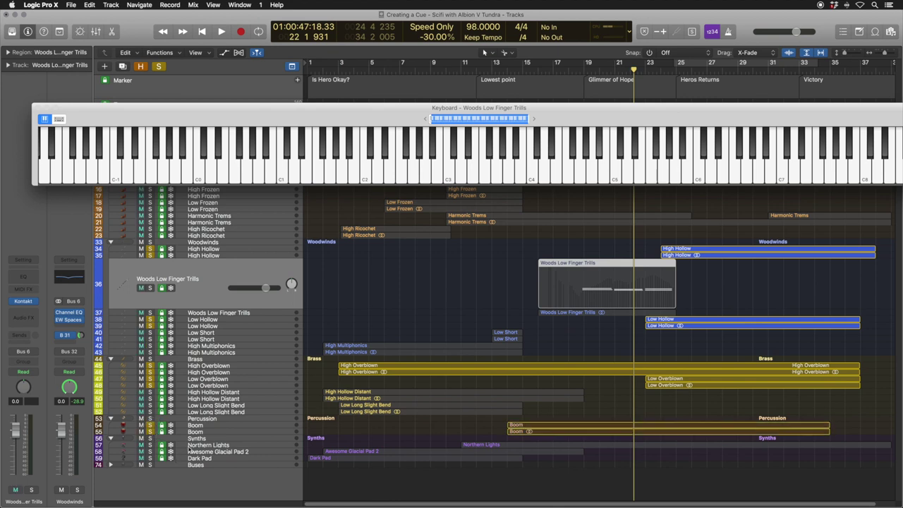
pyautogui.moveTo(560, 111); pyautogui.dragTo(545, 394)
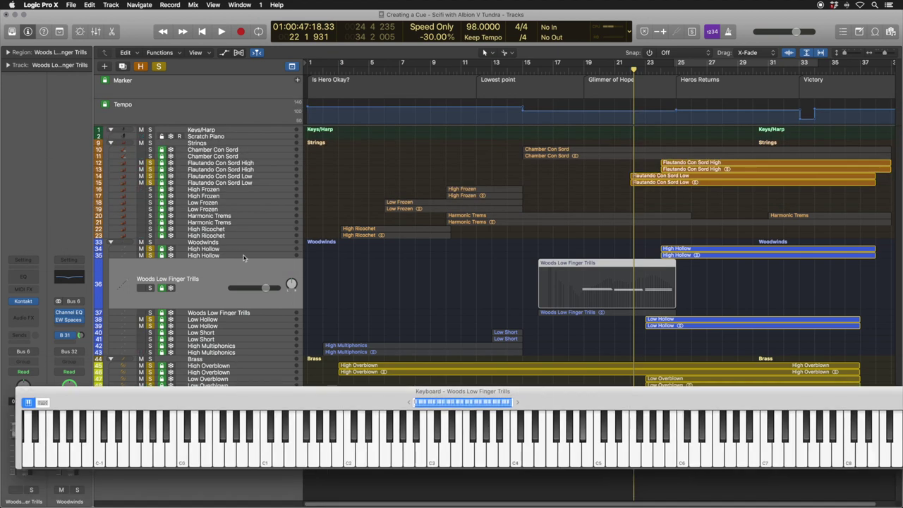
pyautogui.click(243, 165)
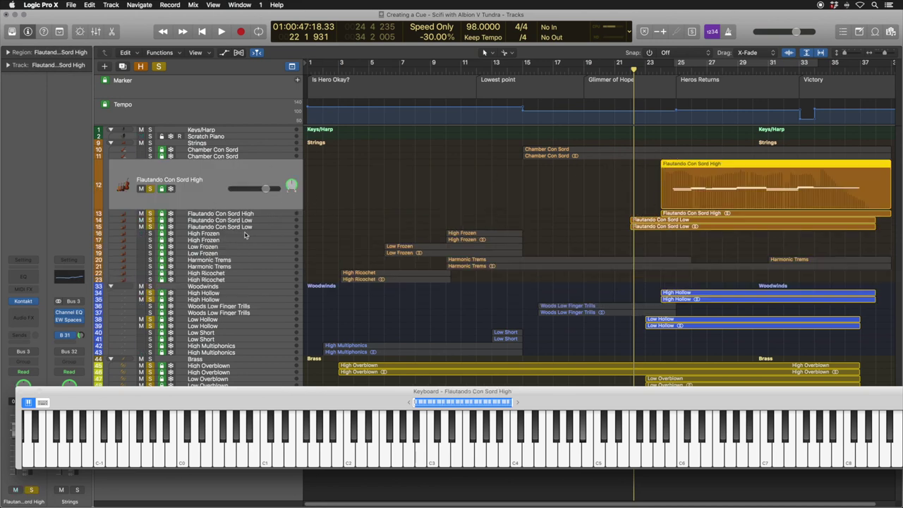
pyautogui.click(220, 221)
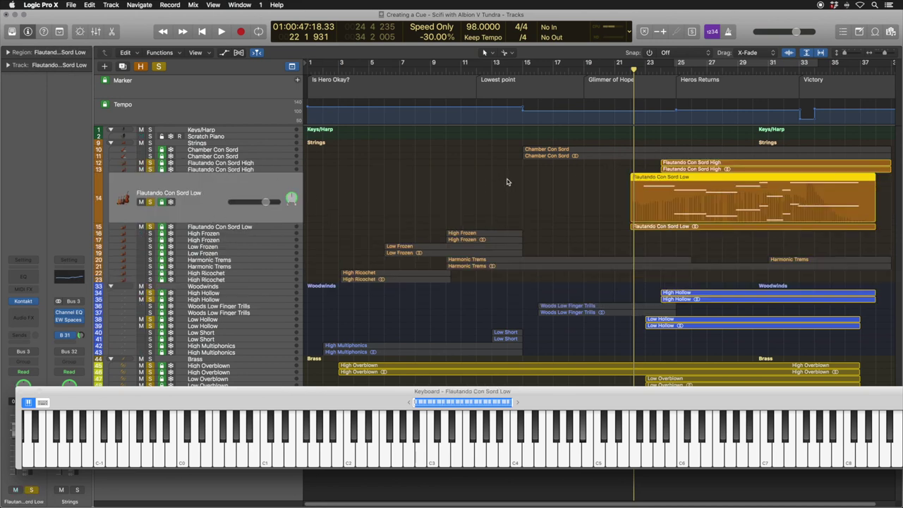
pyautogui.press('space')
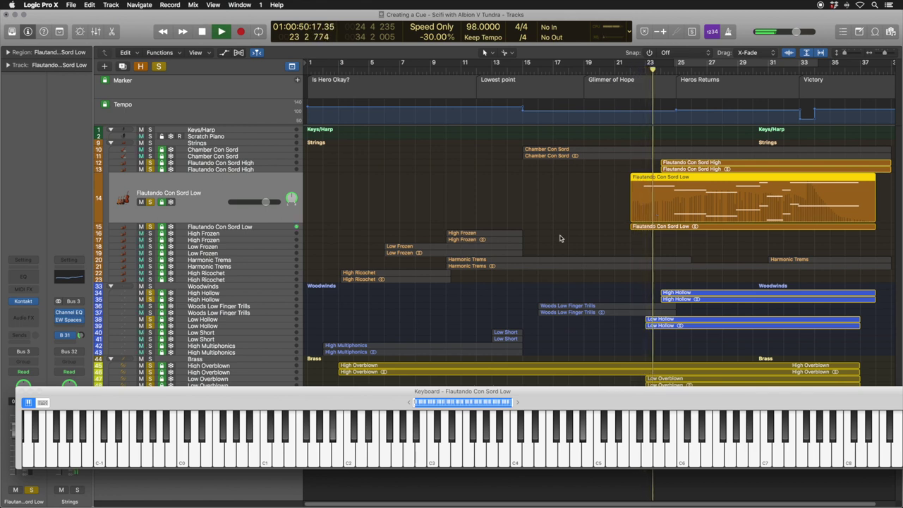
pyautogui.moveTo(258, 390); pyautogui.dragTo(268, 363)
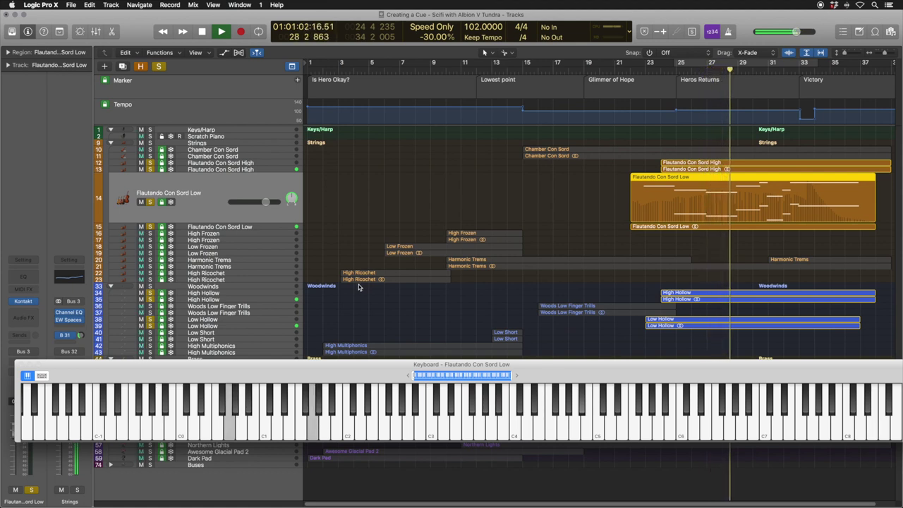
# - Re-solo Chamber Con Sord and inspect the High Frozen and Harmonic Trems Kontakt patches
pyautogui.click(150, 156)
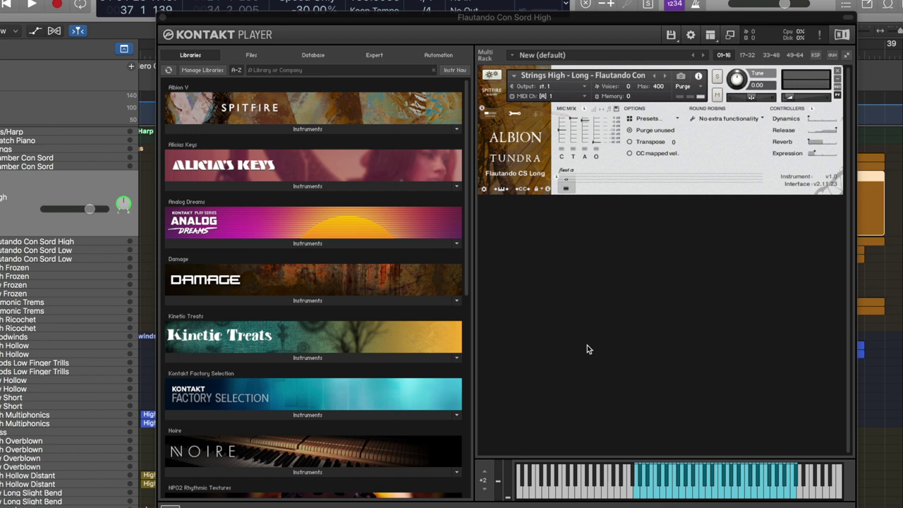
pyautogui.click(29, 268)
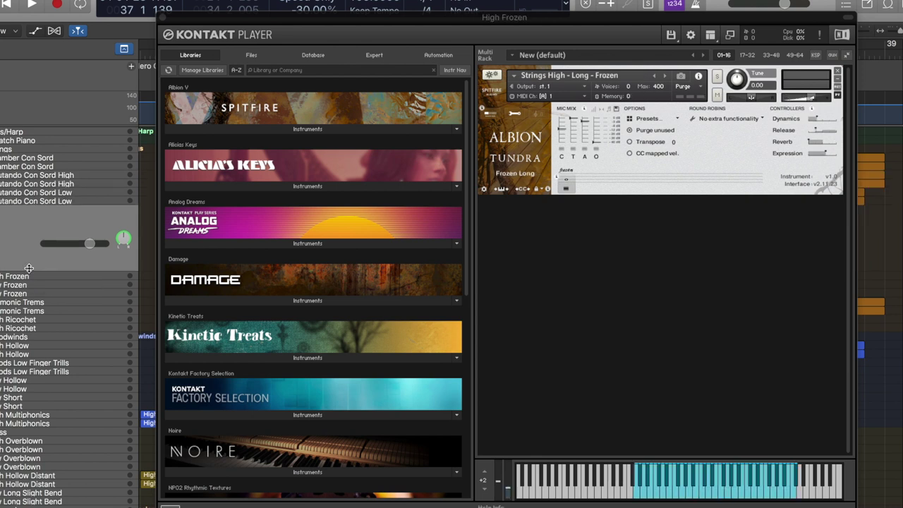
pyautogui.click(17, 302)
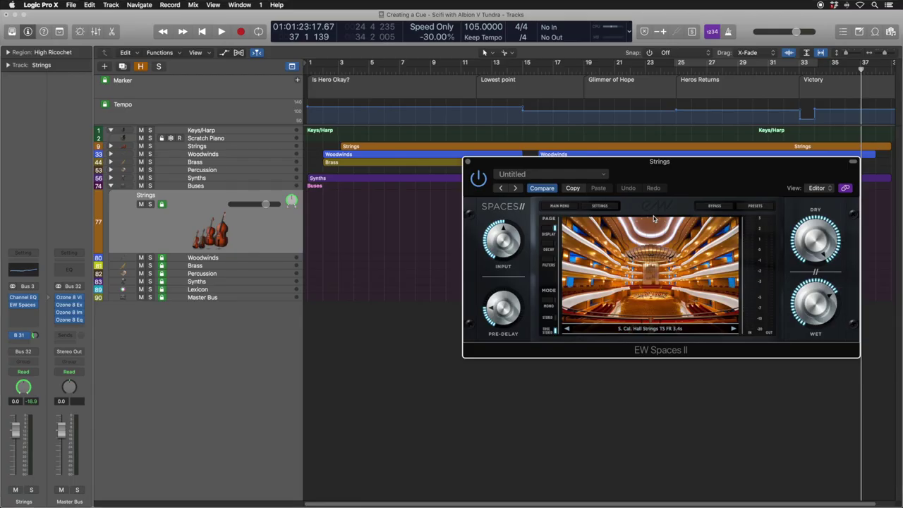
# - Review the EW Spaces II reverbs on the Woodwinds, Percussion, Synths and Lexicon buses
pyautogui.moveTo(660, 209); pyautogui.dragTo(586, 108)
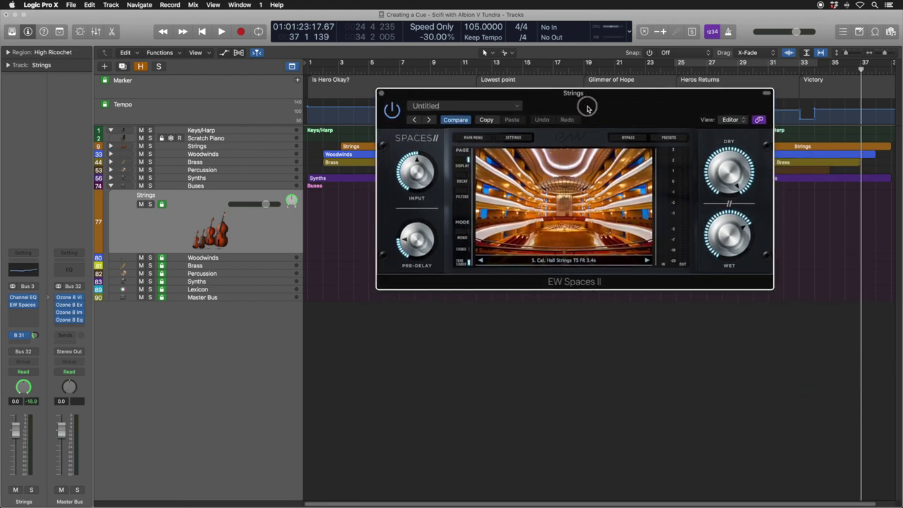
pyautogui.click(238, 261)
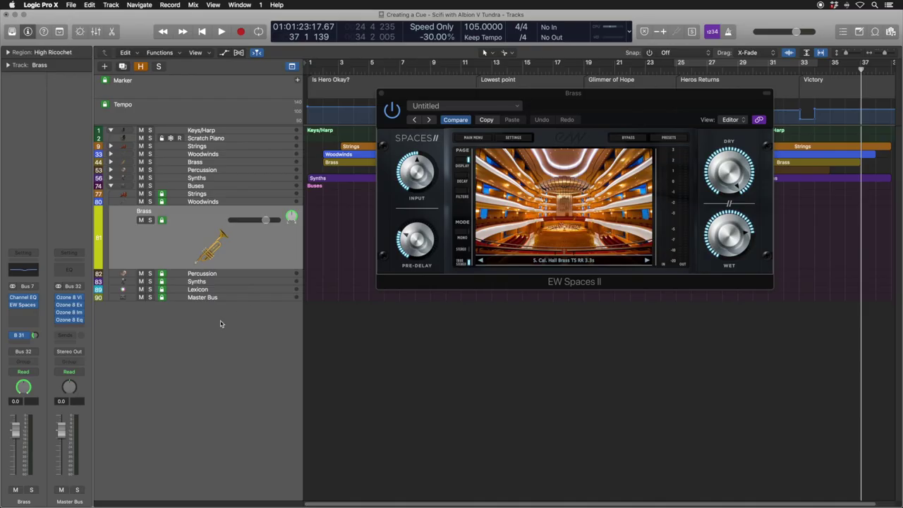
pyautogui.click(217, 275)
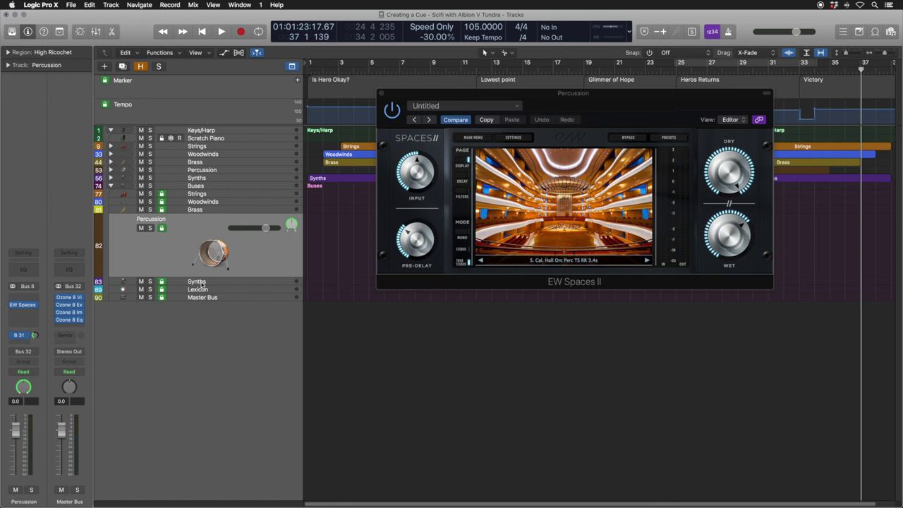
pyautogui.click(201, 283)
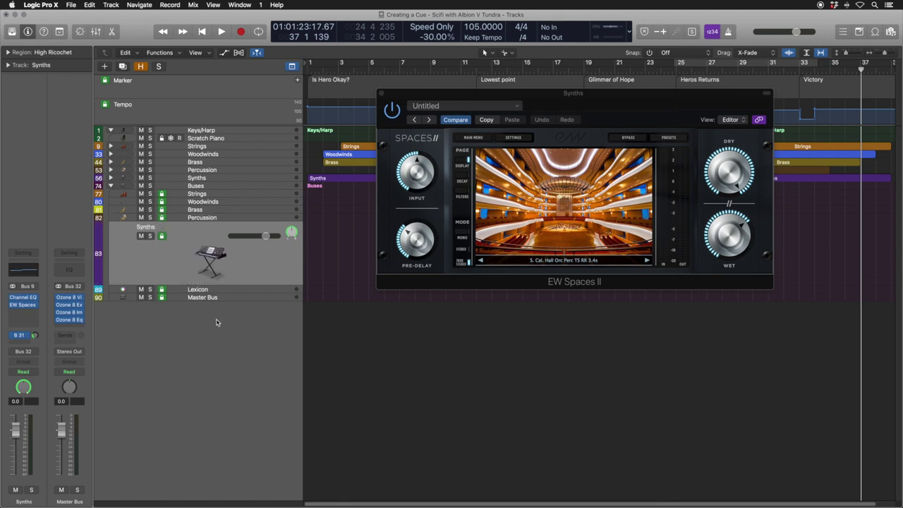
pyautogui.click(206, 289)
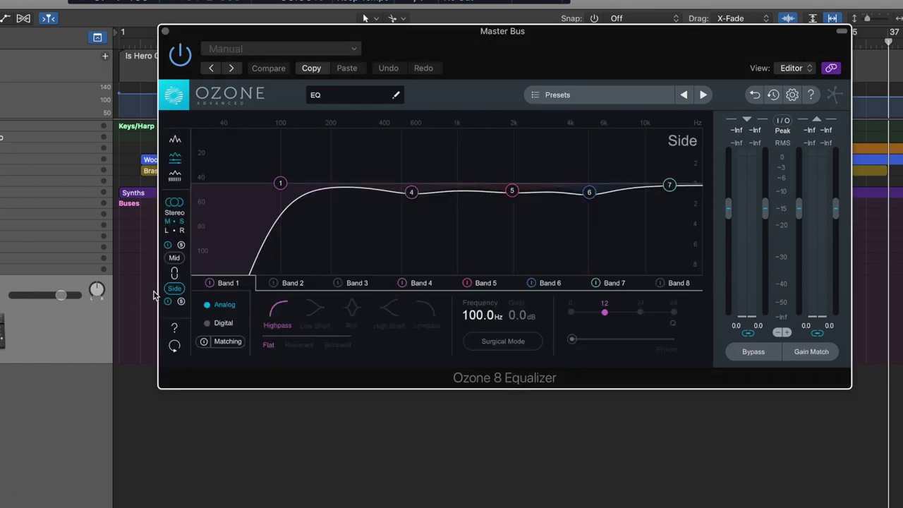
# - Compare the Ozone 8 Equalizer's Mid curve, then return to the Side channel highpass
pyautogui.click(173, 258)
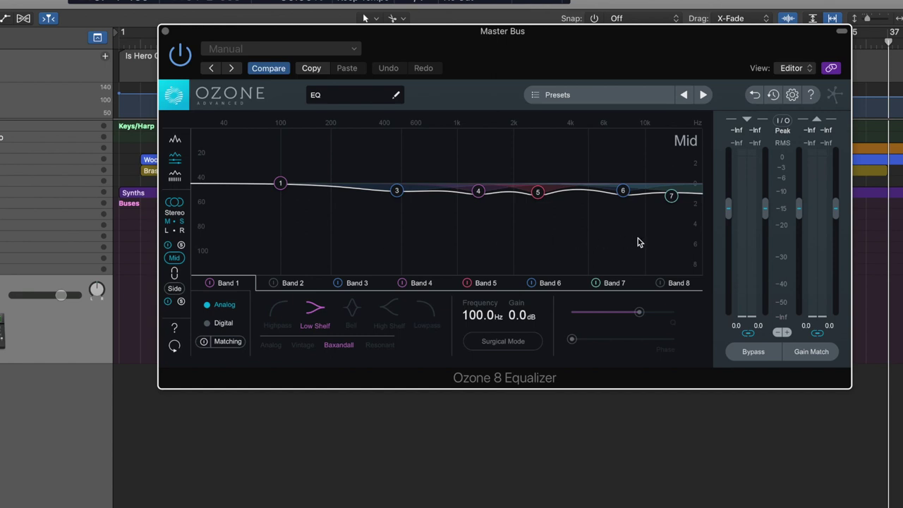
pyautogui.click(174, 289)
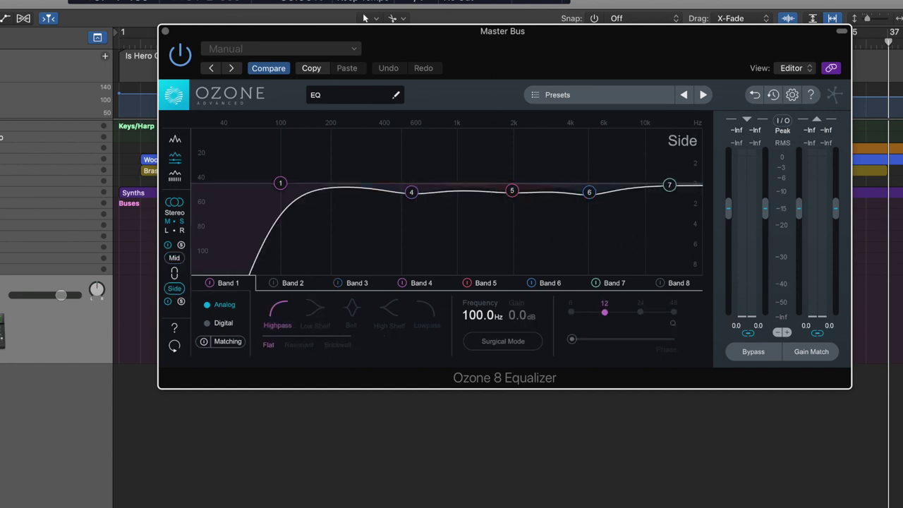